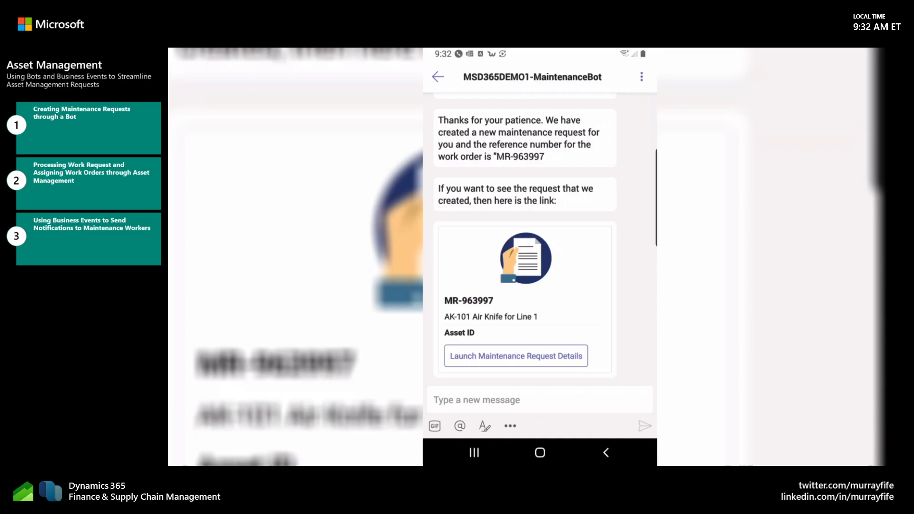
Step: Send the message "Maintenance request" to the maintenance bot to start a new request
{"action": "type", "text": "M"}
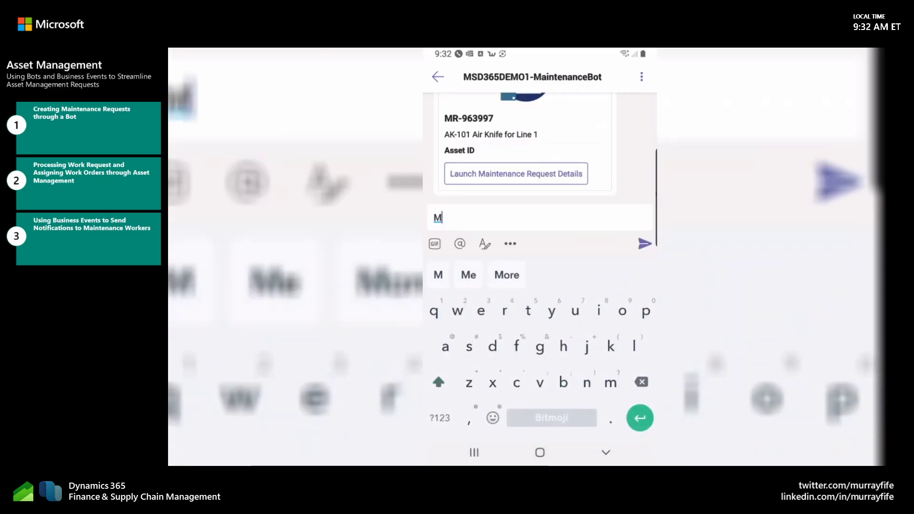
{"action": "type", "text": "aint"}
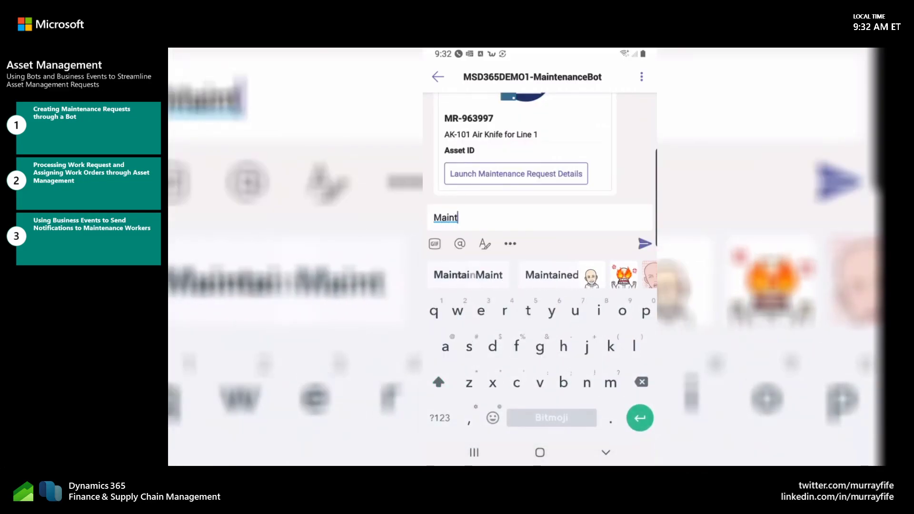
{"action": "type", "text": "enance"}
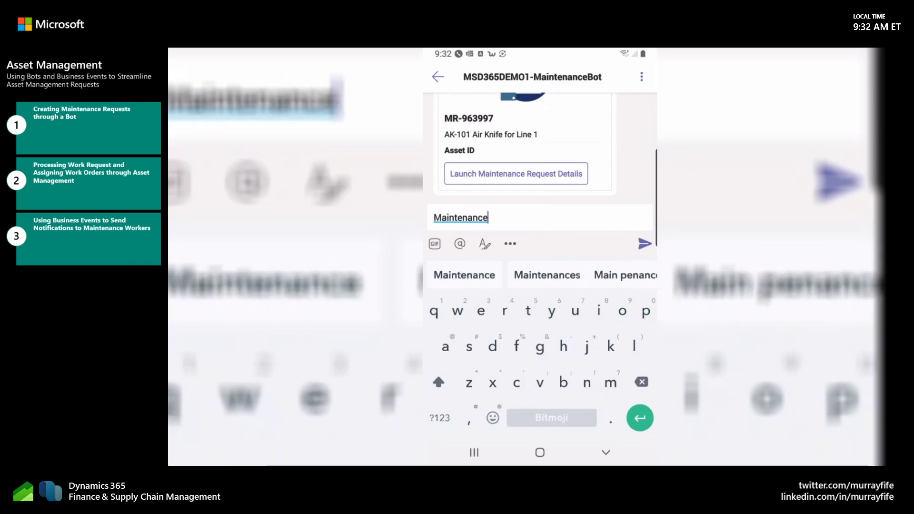
{"action": "type", "text": " req"}
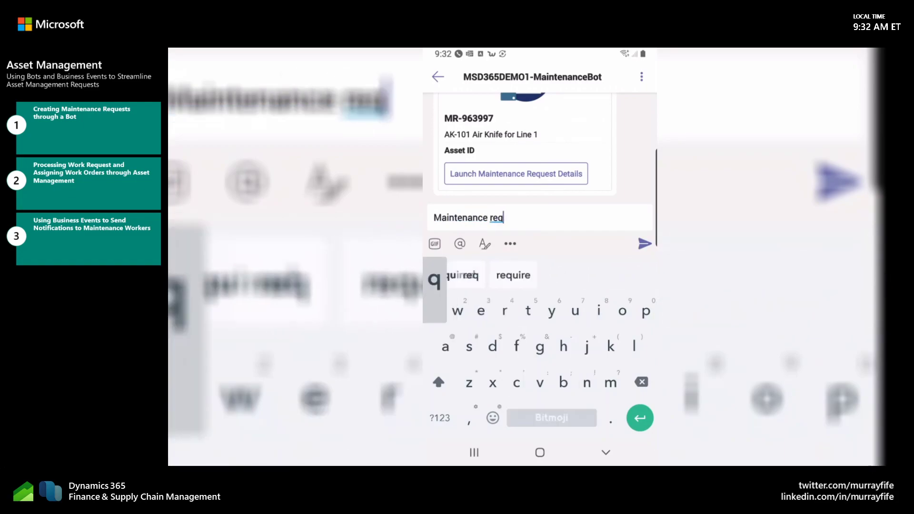
{"action": "type", "text": "uest"}
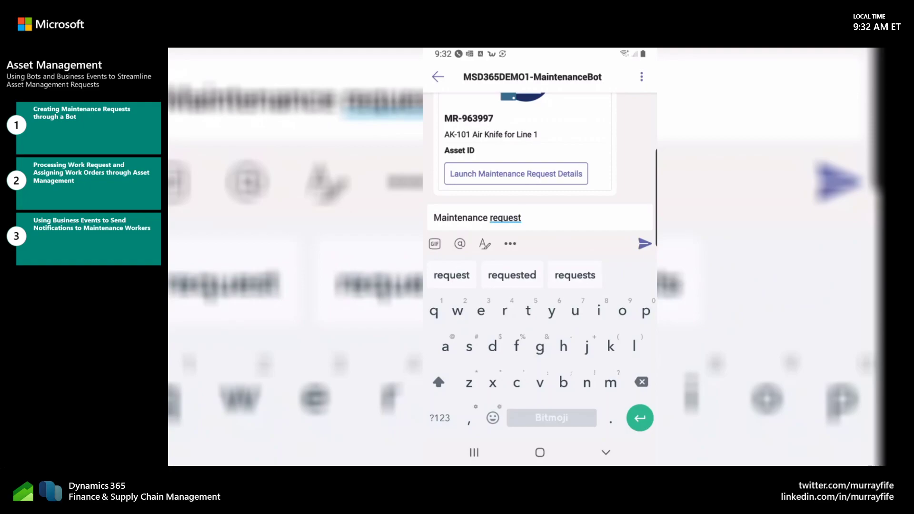
{"action": "left_click", "coordinate": [644, 243]}
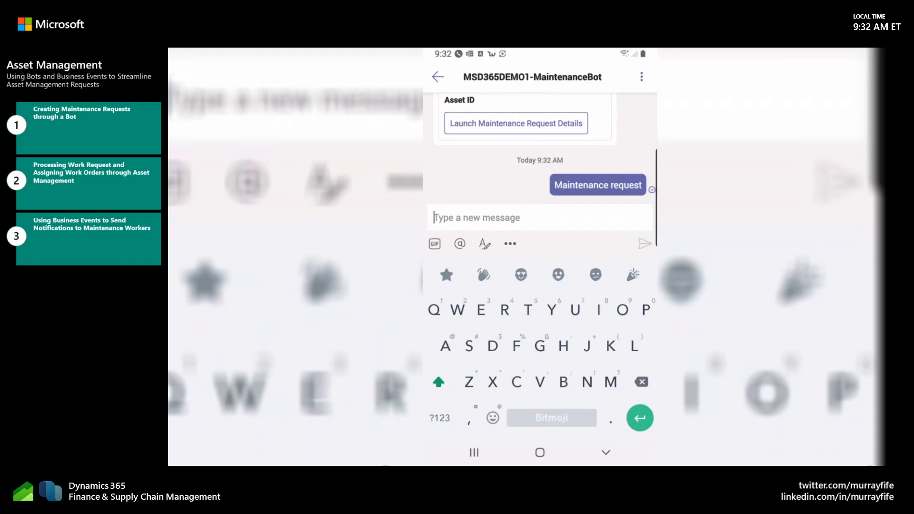
{"action": "left_click", "coordinate": [510, 244]}
{"action": "key", "text": "Escape"}
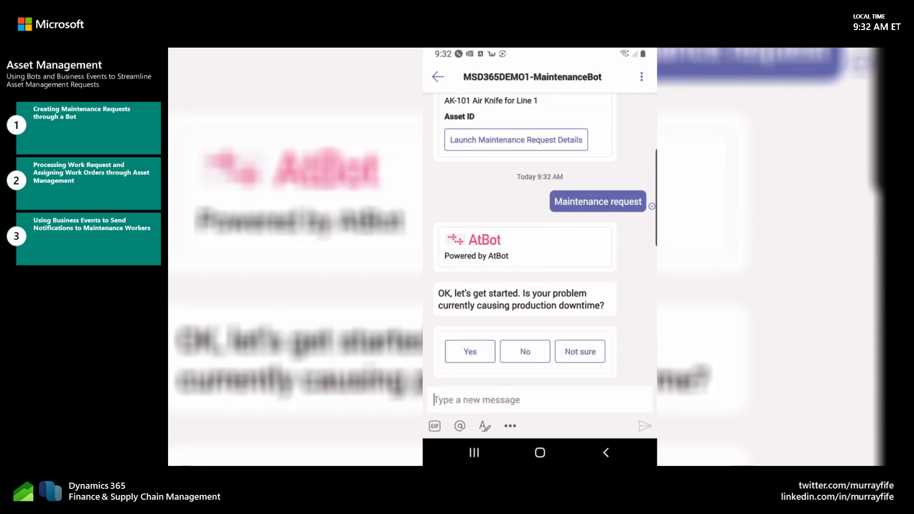
Step: Answer Yes to the production downtime question and send AK-101 as the asset that needs attention
{"action": "left_click", "coordinate": [469, 351]}
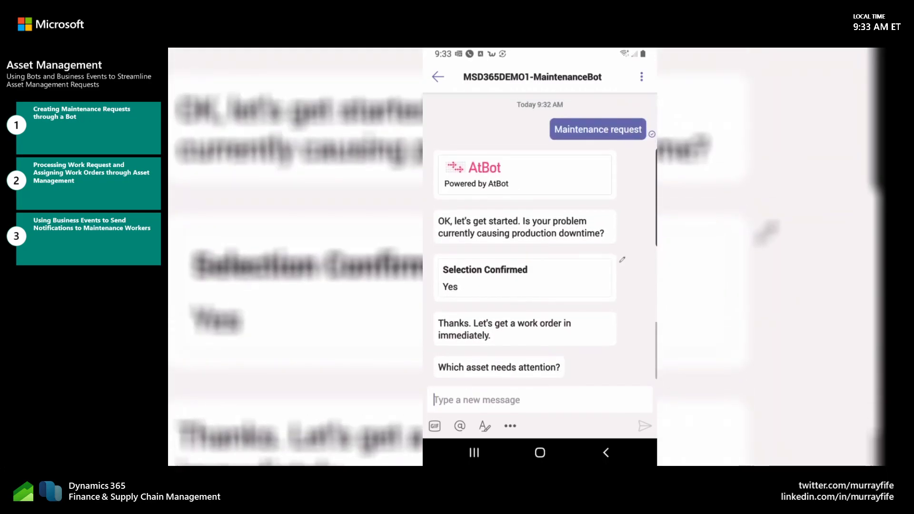
{"action": "type", "text": "A"}
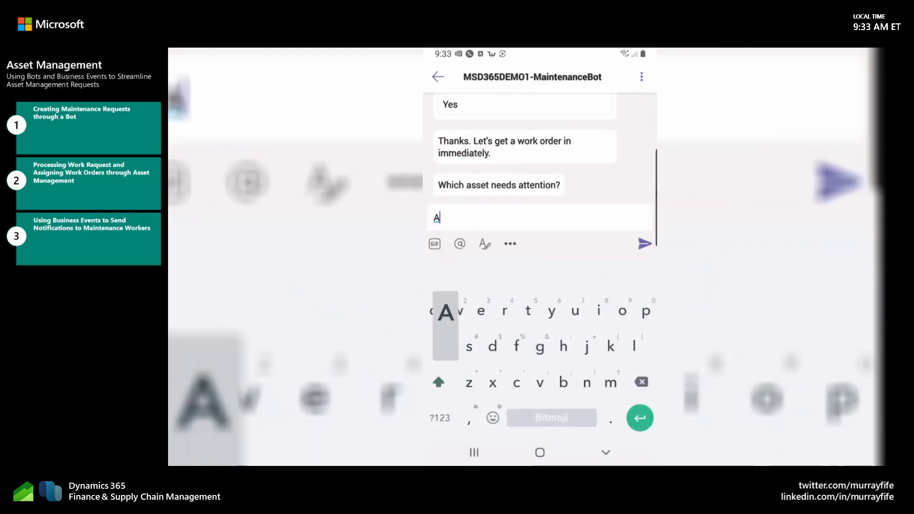
{"action": "type", "text": "K"}
{"action": "left_click", "coordinate": [440, 418]}
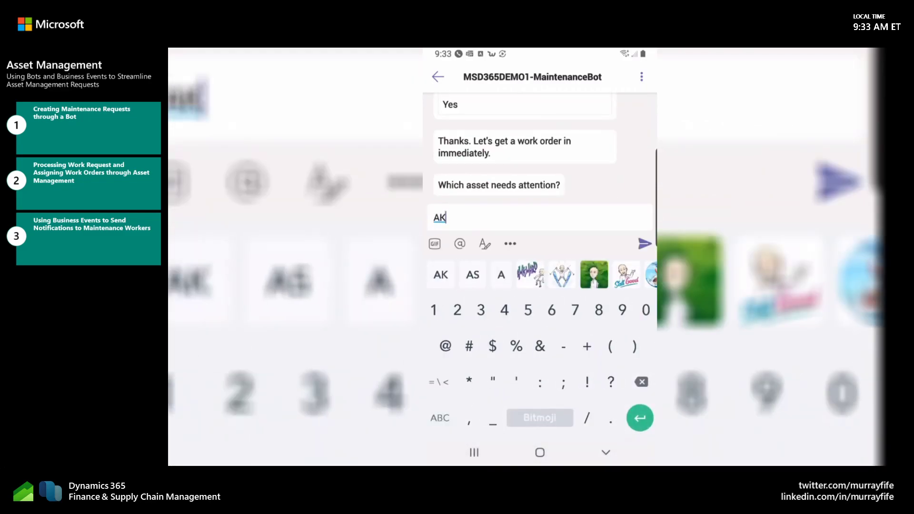
{"action": "type", "text": "-"}
{"action": "left_click", "coordinate": [439, 417]}
{"action": "left_click", "coordinate": [439, 417]}
{"action": "type", "text": "101"}
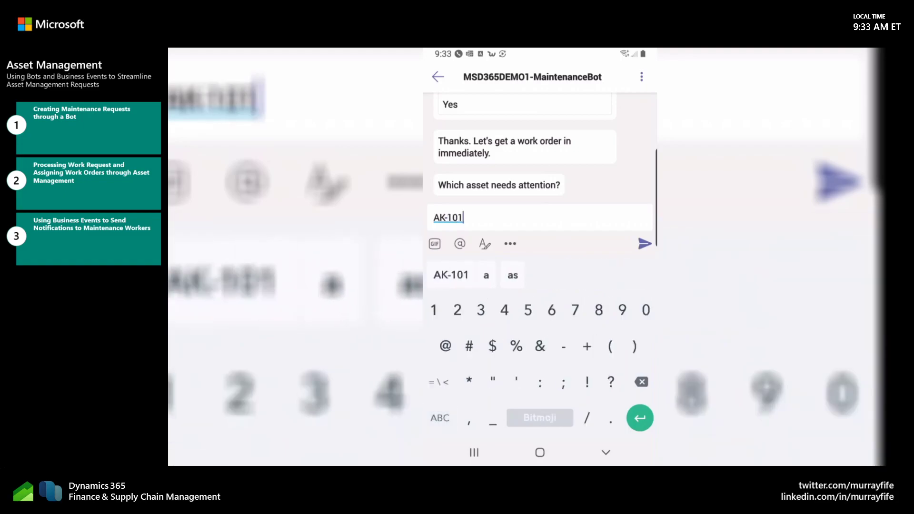
{"action": "left_click", "coordinate": [644, 244]}
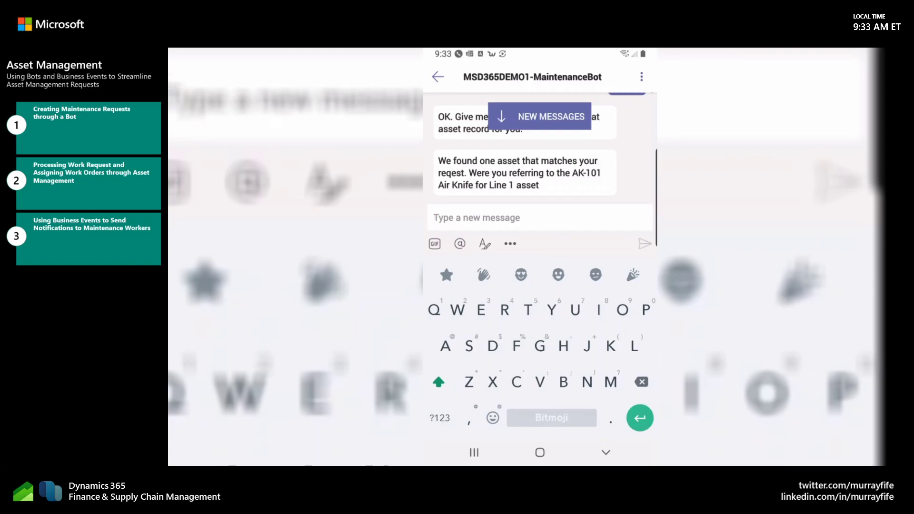
Step: Confirm with Yes that the AK-101 Air Knife for Line 1 is the asset meant
{"action": "left_click", "coordinate": [539, 116]}
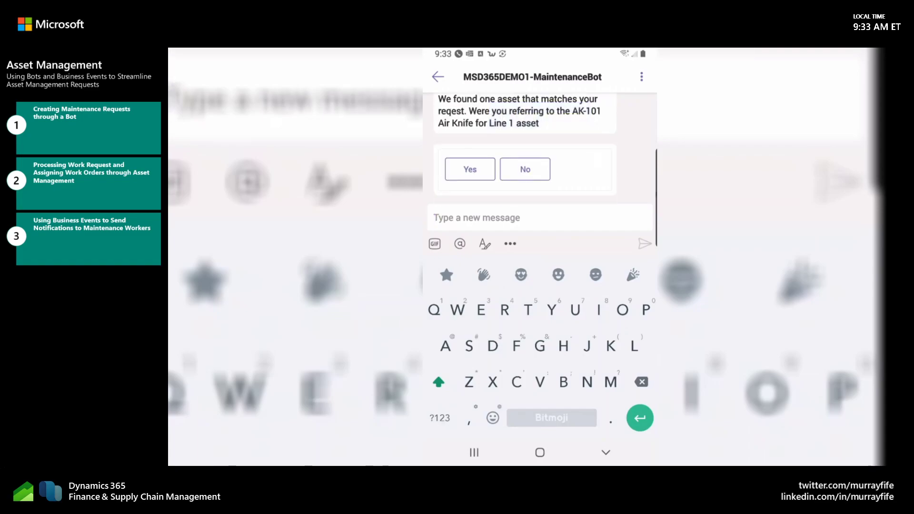
{"action": "left_click", "coordinate": [470, 170]}
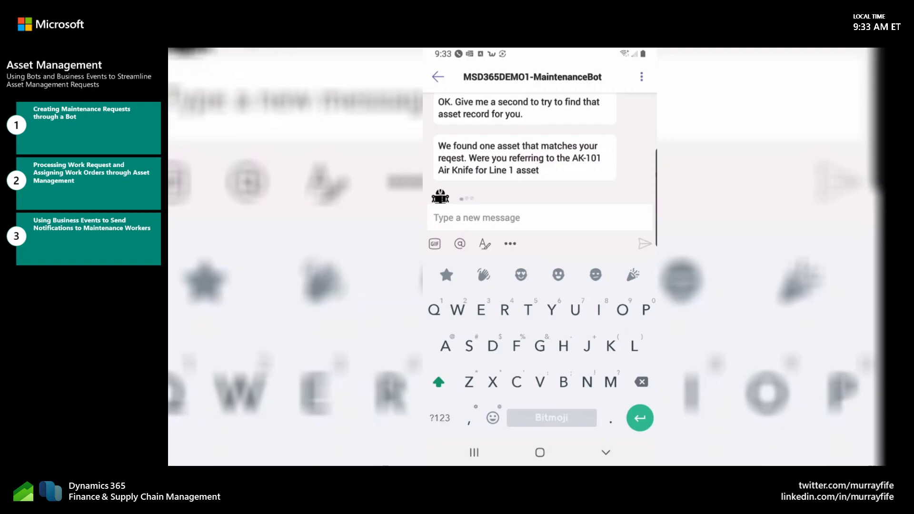
{"action": "left_click", "coordinate": [539, 116]}
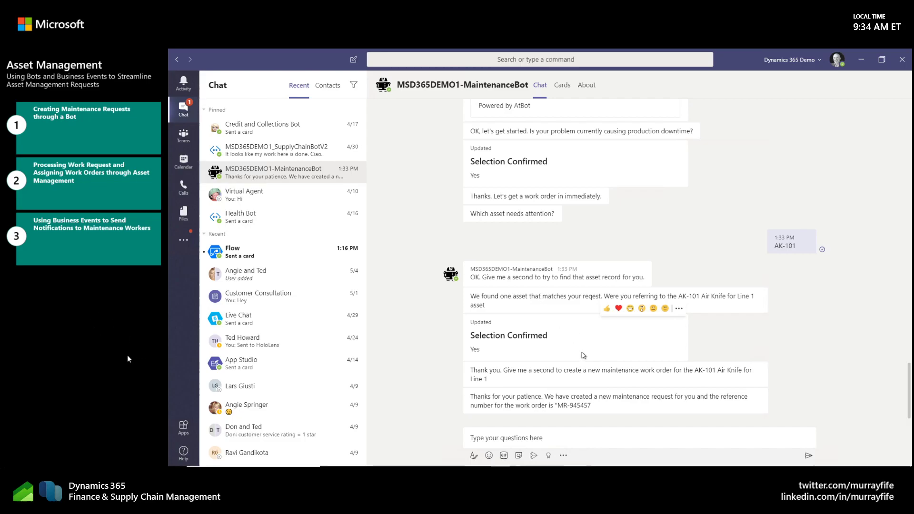
Step: Switch to Finance and Operations and open the list of all maintenance requests in the Asset management module
{"action": "key", "text": "alt+Tab"}
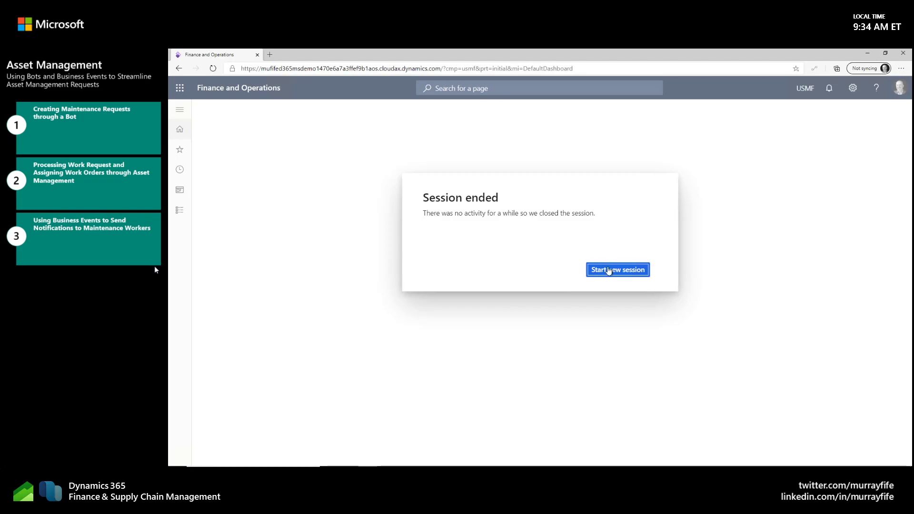
{"action": "left_click", "coordinate": [609, 269]}
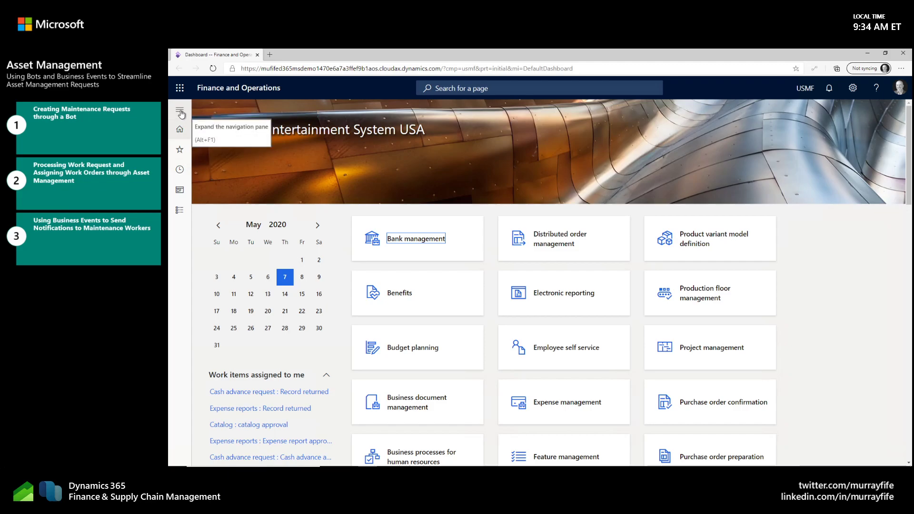
{"action": "left_click", "coordinate": [180, 213]}
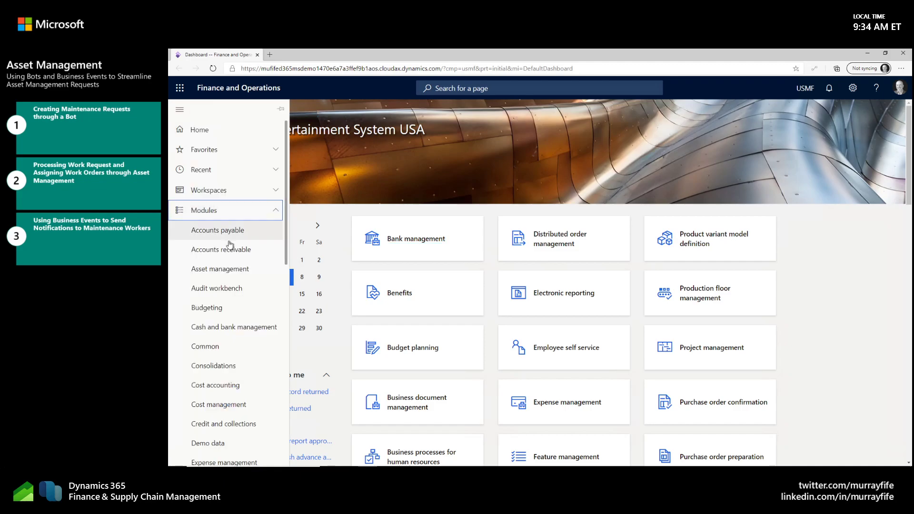
{"action": "left_click", "coordinate": [240, 274]}
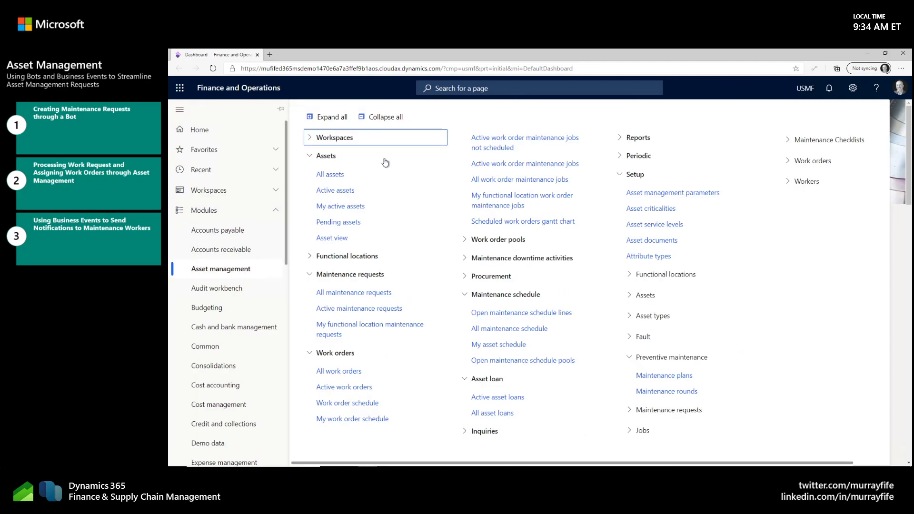
{"action": "left_click", "coordinate": [374, 293]}
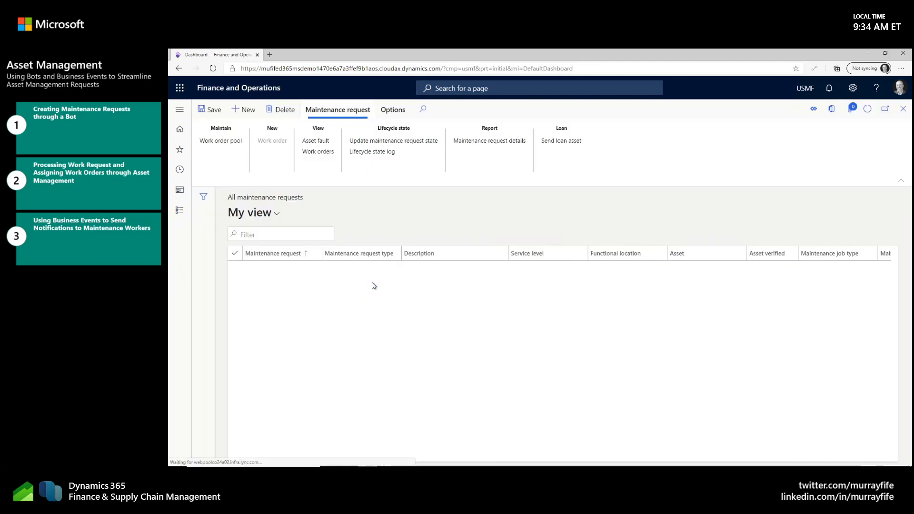
Step: Find maintenance request MR-945457 in the list and open its details
{"action": "mouse_move", "coordinate": [372, 282]}
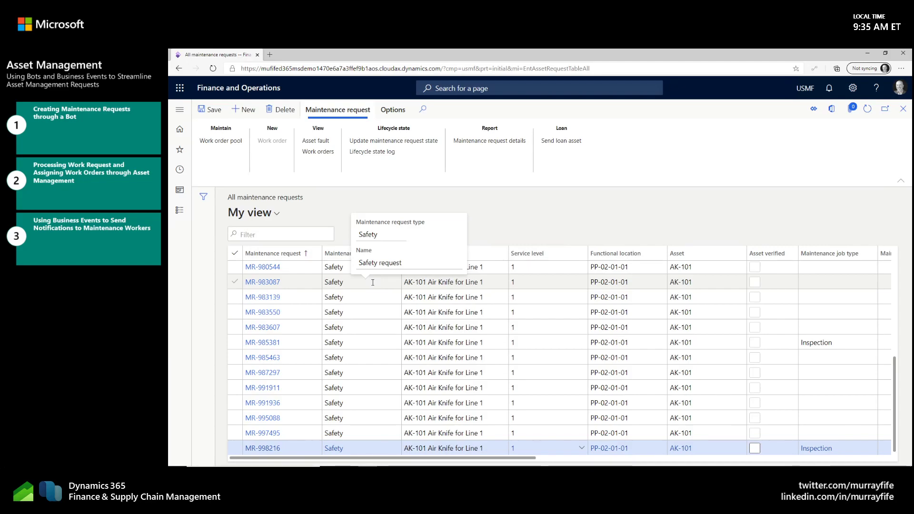
{"action": "scroll", "coordinate": [295, 334], "scroll_direction": "up", "scroll_amount": 10}
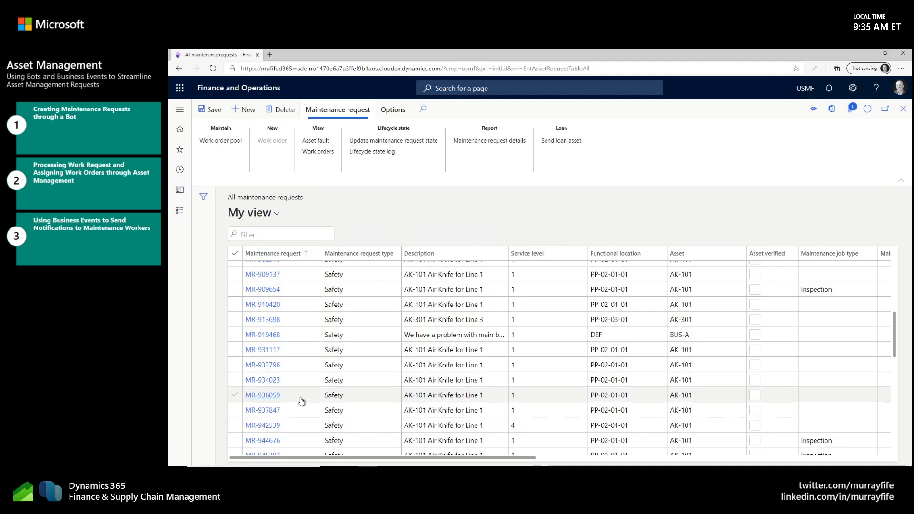
{"action": "scroll", "coordinate": [302, 400], "scroll_direction": "down", "scroll_amount": 3}
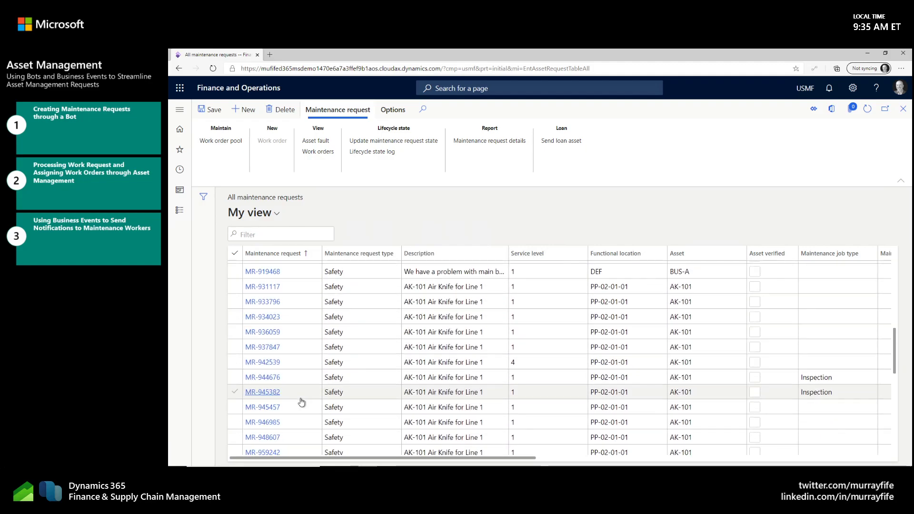
{"action": "left_click", "coordinate": [262, 407]}
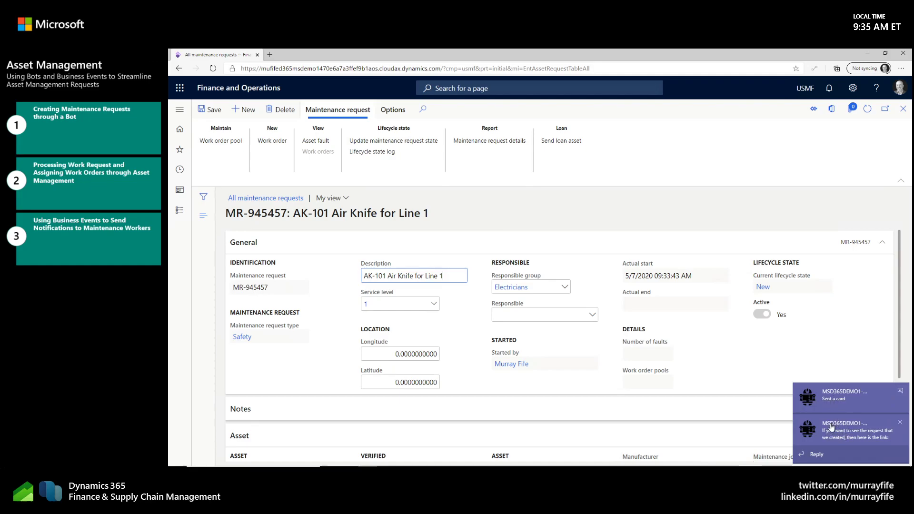
Step: Check the bot's request card in Teams from its notification, and return to the maintenance request in Finance and Operations
{"action": "left_click", "coordinate": [831, 434]}
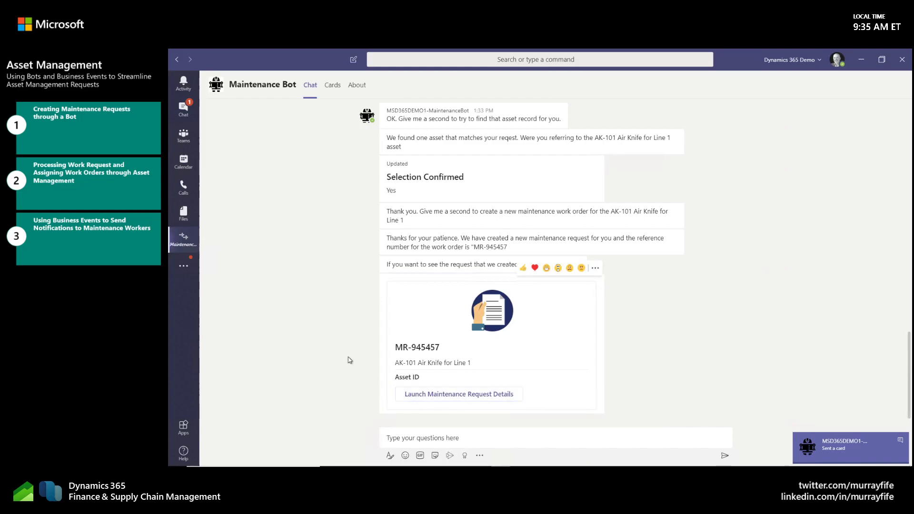
{"action": "left_click", "coordinate": [340, 290]}
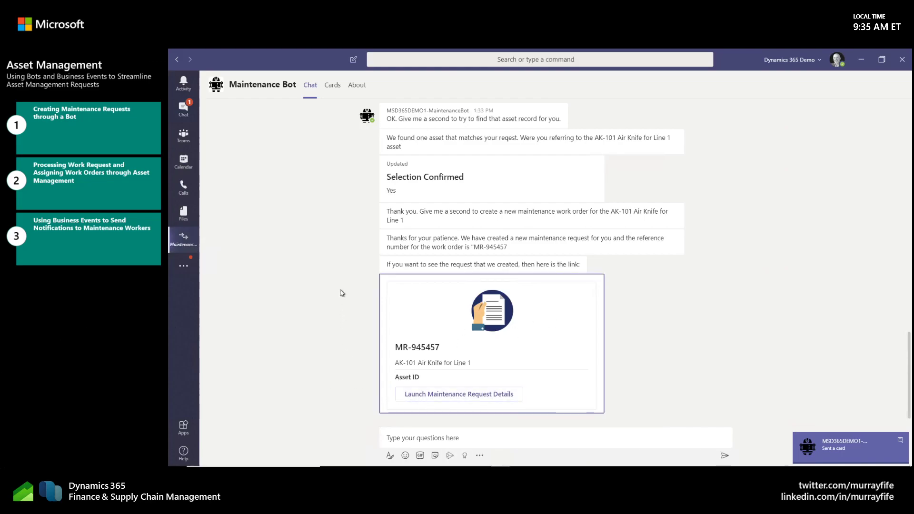
{"action": "key", "text": "alt+Tab"}
{"action": "key", "text": "alt+Tab"}
{"action": "key", "text": "alt+Tab"}
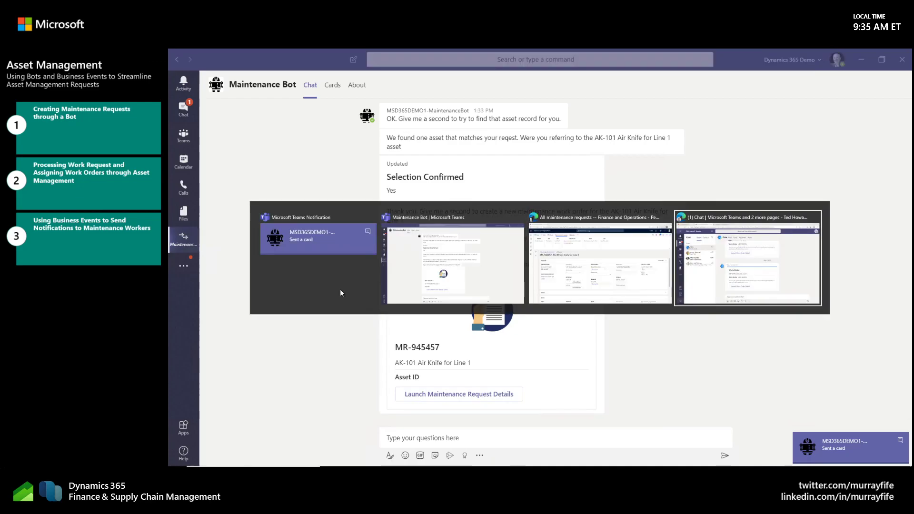
{"action": "key", "text": "alt+Tab"}
{"action": "key", "text": "alt+Tab"}
{"action": "key", "text": "alt+Tab"}
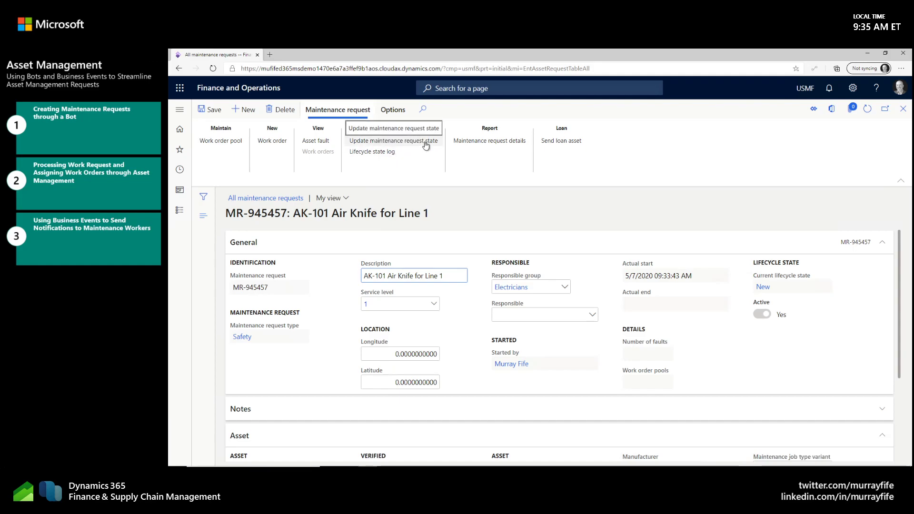
Step: Update the maintenance request's lifecycle state to InProgress
{"action": "left_click", "coordinate": [426, 145]}
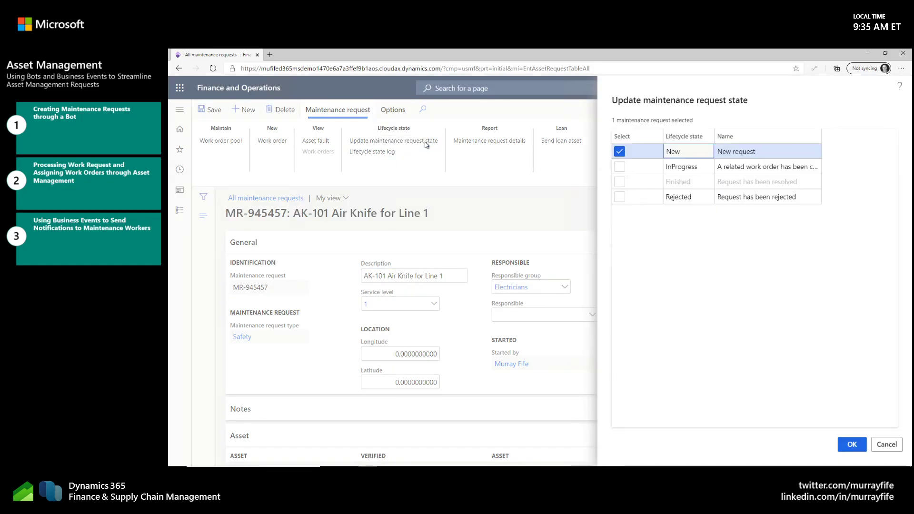
{"action": "left_click", "coordinate": [619, 166]}
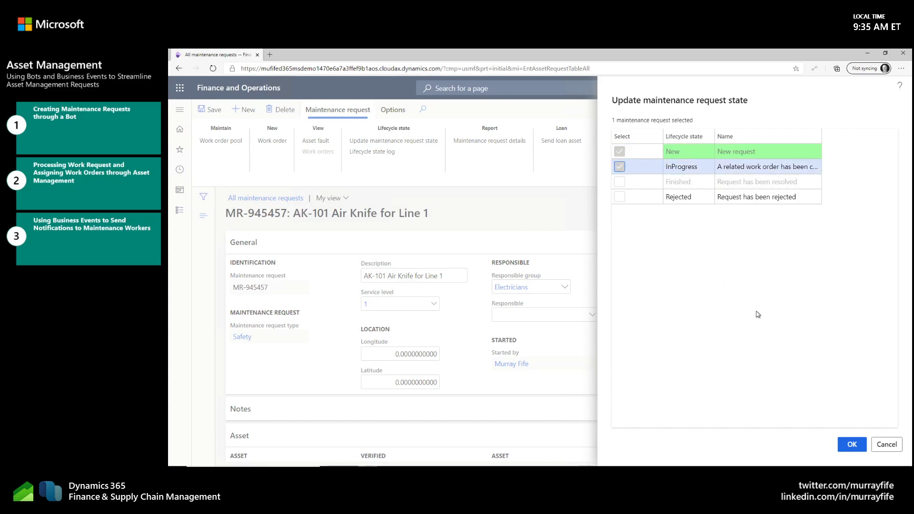
{"action": "left_click", "coordinate": [852, 444]}
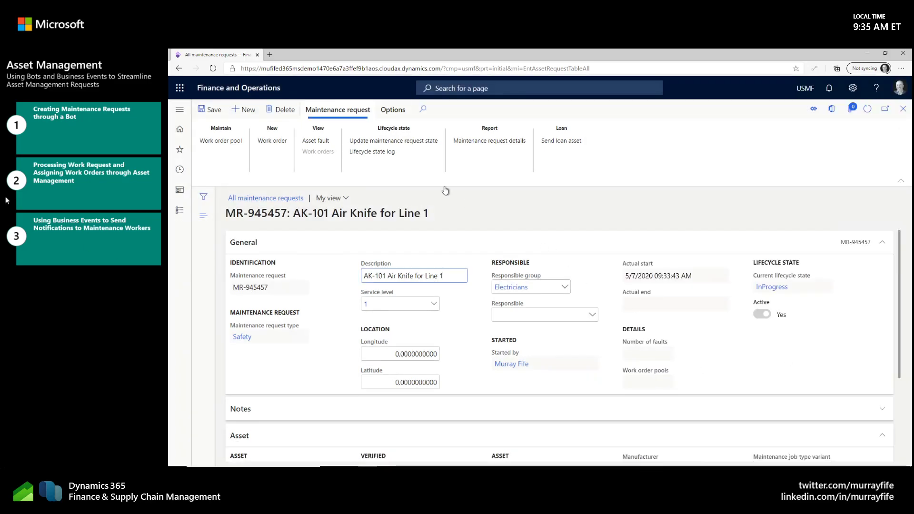
Step: Create a work order from the maintenance request with the maintenance job type Inspection, and check the request's work order details
{"action": "left_click", "coordinate": [278, 142]}
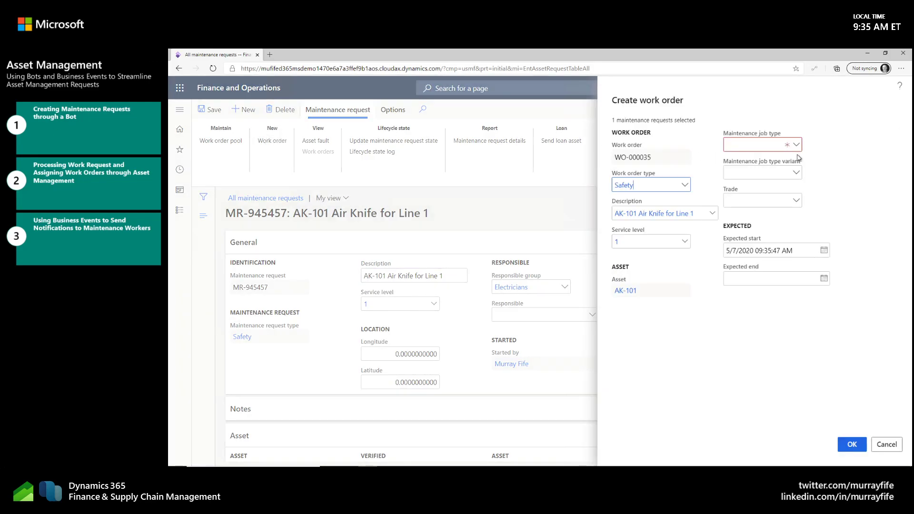
{"action": "left_click", "coordinate": [796, 145]}
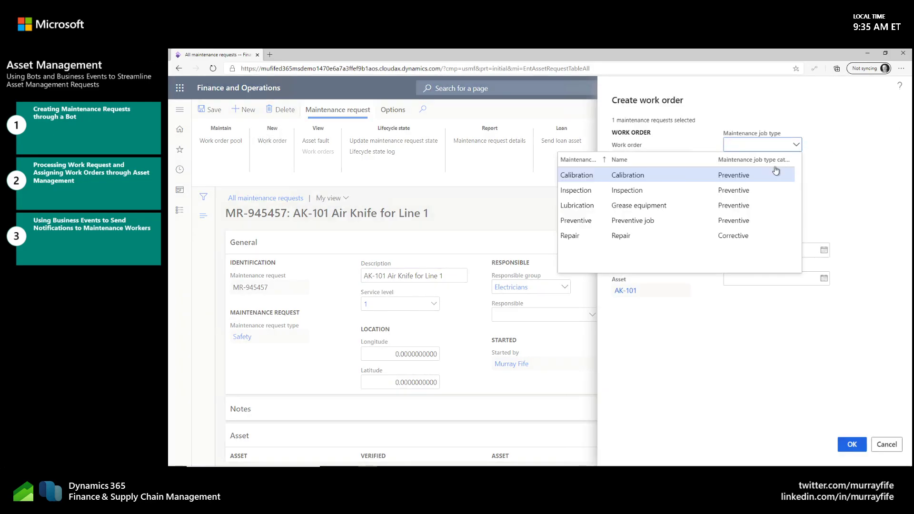
{"action": "left_click", "coordinate": [583, 196]}
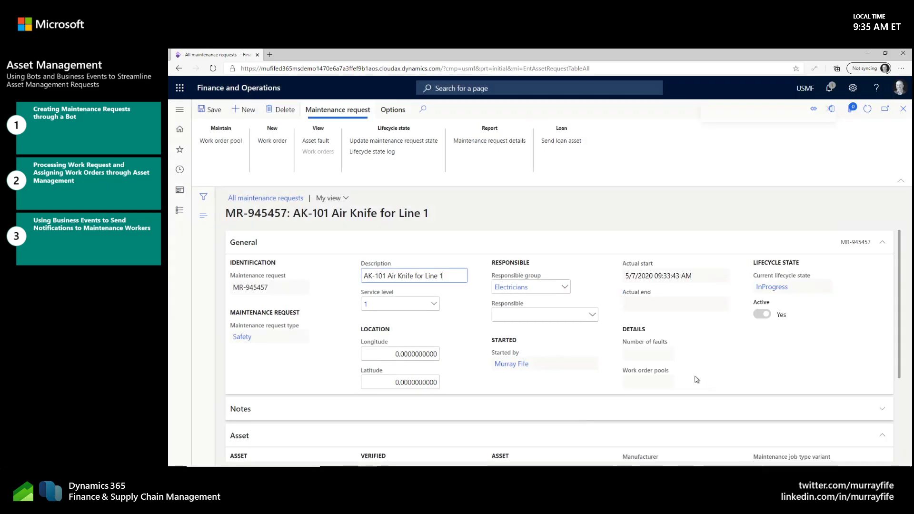
{"action": "scroll", "coordinate": [761, 388], "scroll_direction": "down", "scroll_amount": 3}
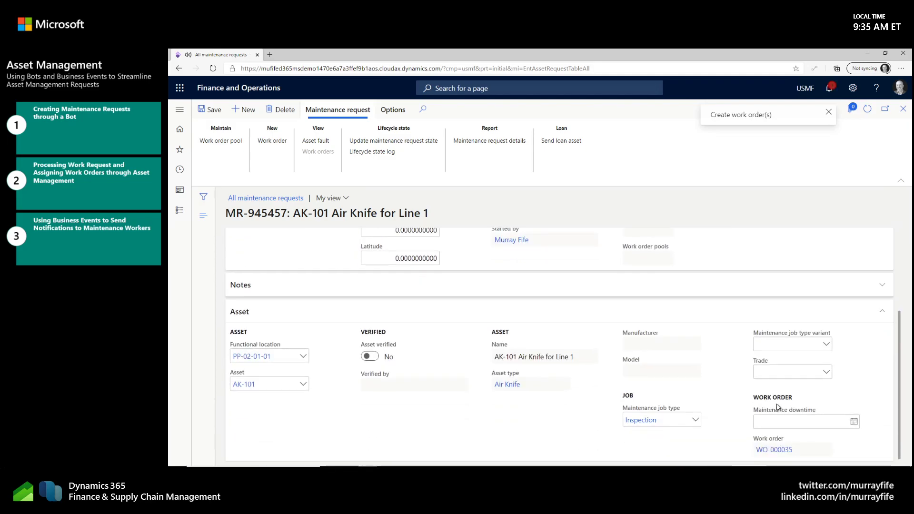
Step: Open the work order linked to the maintenance request and update its lifecycle state to Released
{"action": "left_click", "coordinate": [774, 449]}
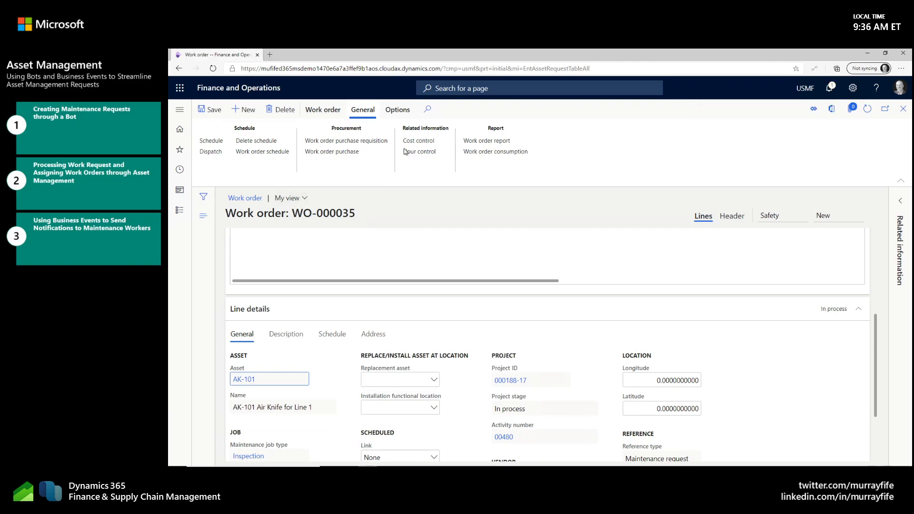
{"action": "left_click", "coordinate": [323, 109]}
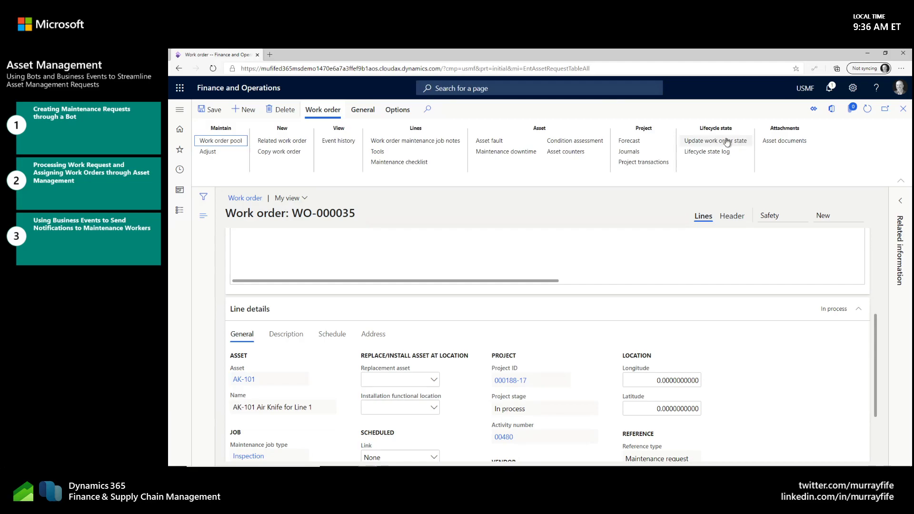
{"action": "left_click", "coordinate": [726, 141]}
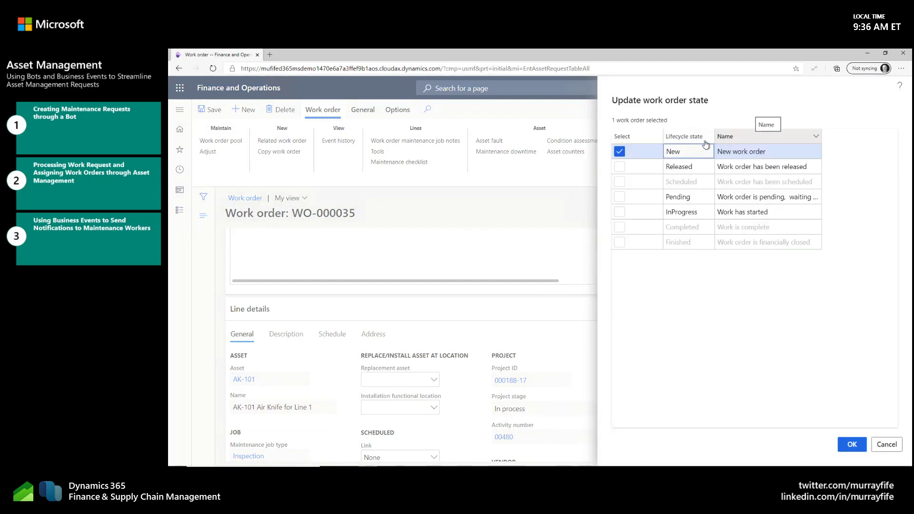
{"action": "left_click", "coordinate": [619, 166]}
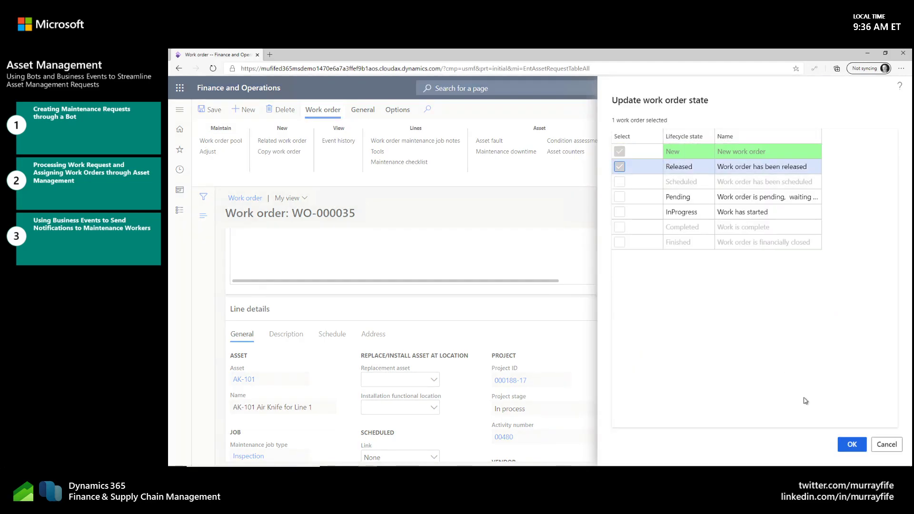
{"action": "left_click", "coordinate": [849, 446]}
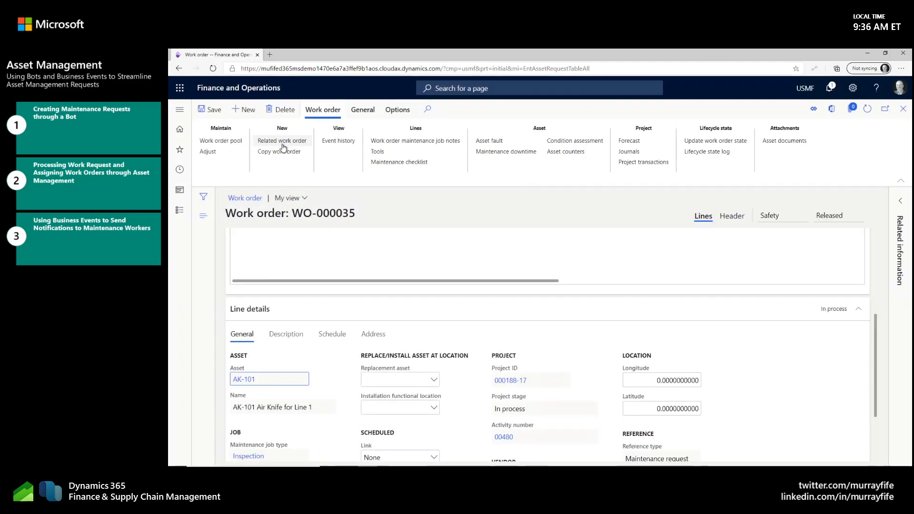
Step: Dispatch the work order to the first available worker in the list, and review the message details of the scheduling run
{"action": "left_click", "coordinate": [360, 110]}
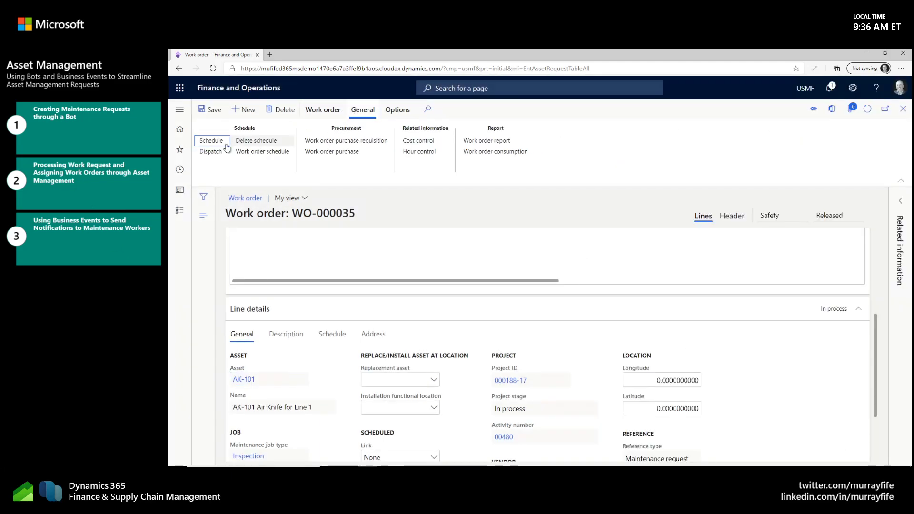
{"action": "left_click", "coordinate": [219, 152]}
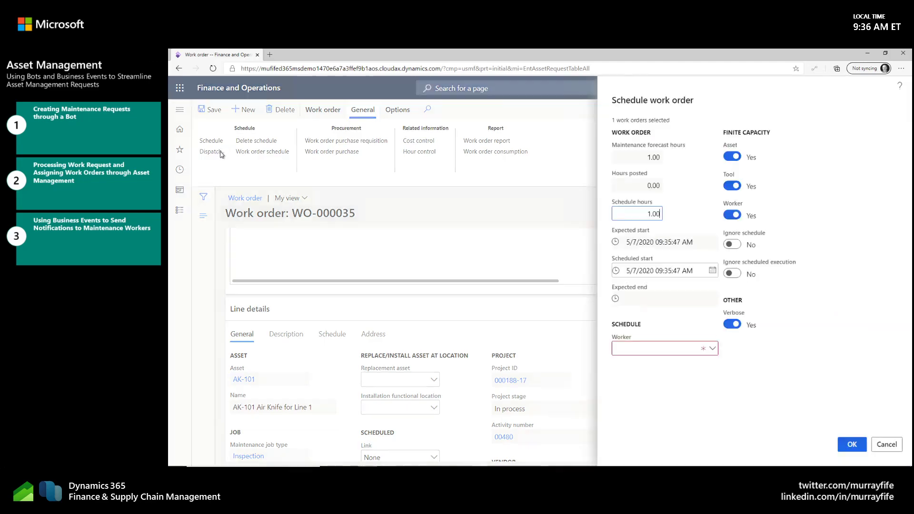
{"action": "left_click", "coordinate": [712, 349]}
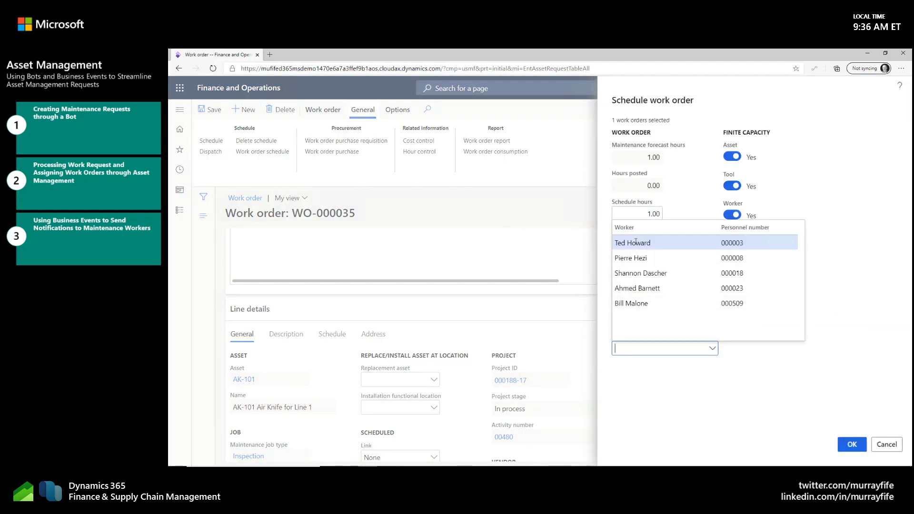
{"action": "left_click", "coordinate": [635, 242]}
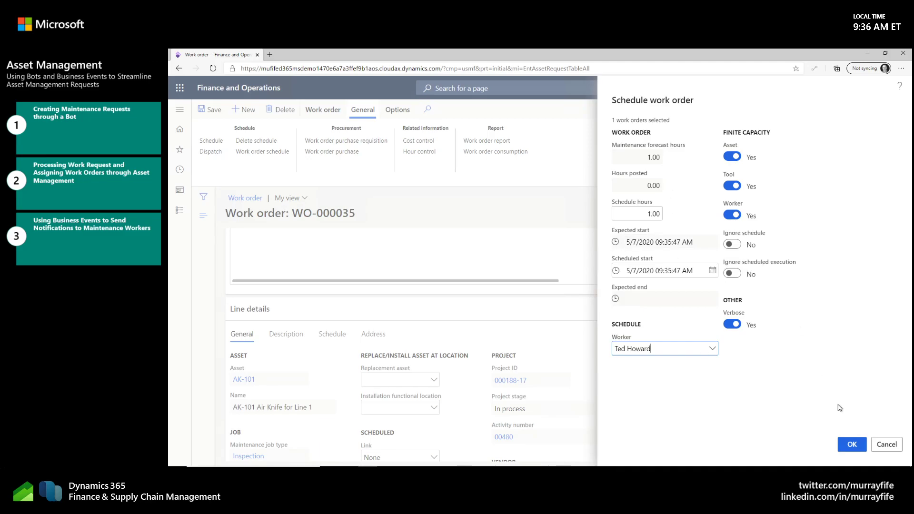
{"action": "left_click", "coordinate": [853, 446]}
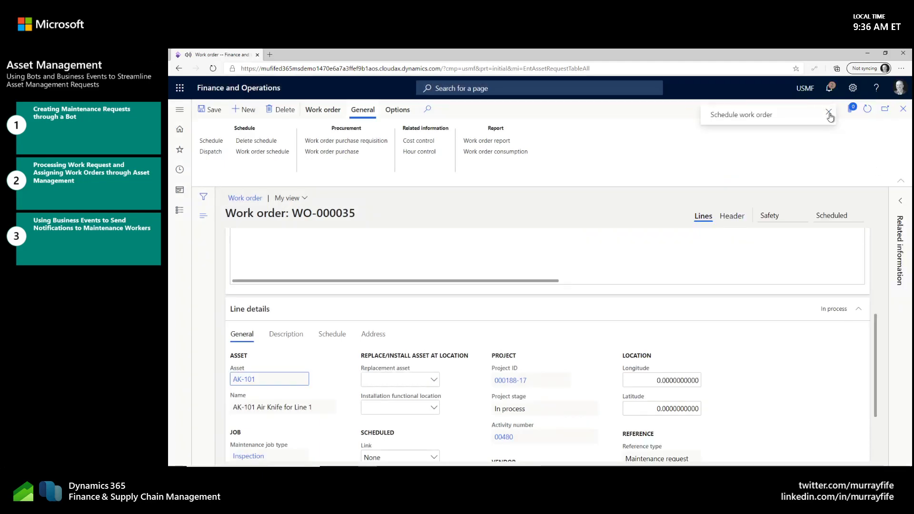
{"action": "left_click", "coordinate": [832, 99]}
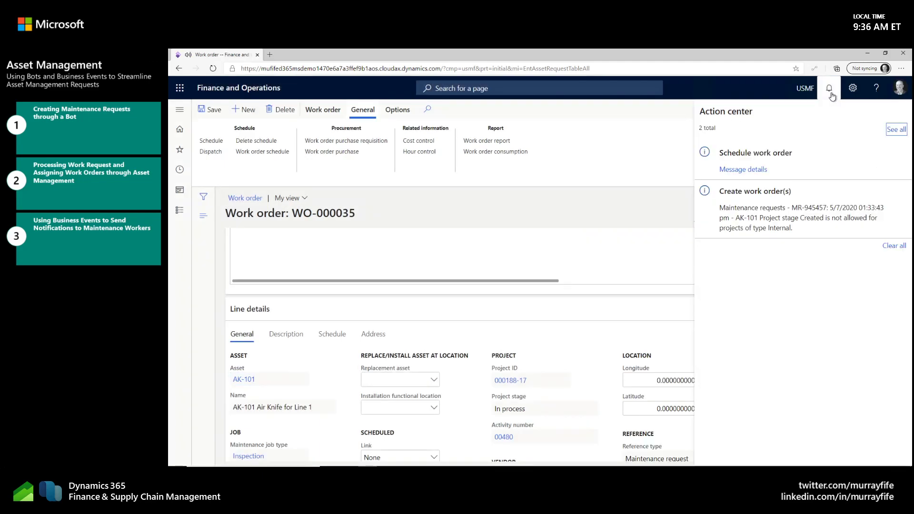
{"action": "left_click", "coordinate": [745, 169]}
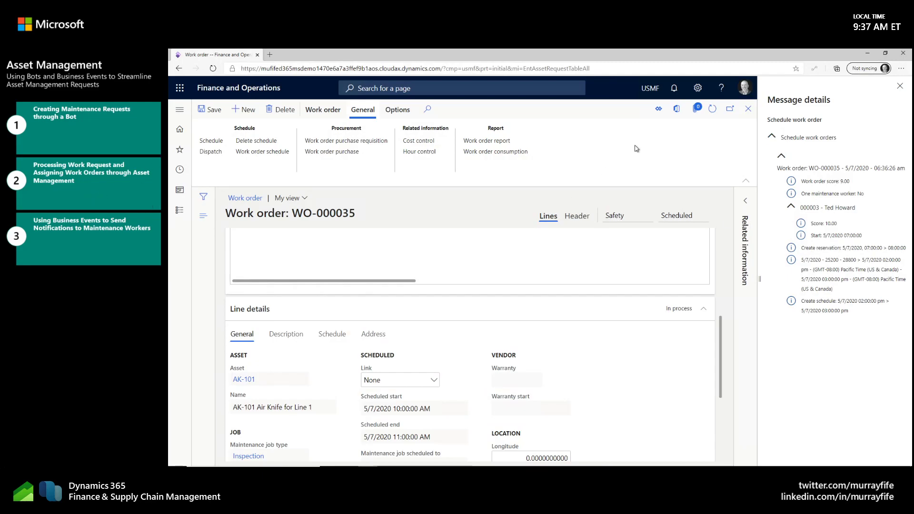
Step: Switch to the maintenance worker's Microsoft Teams session and check which account is signed in
{"action": "key", "text": "alt+Tab"}
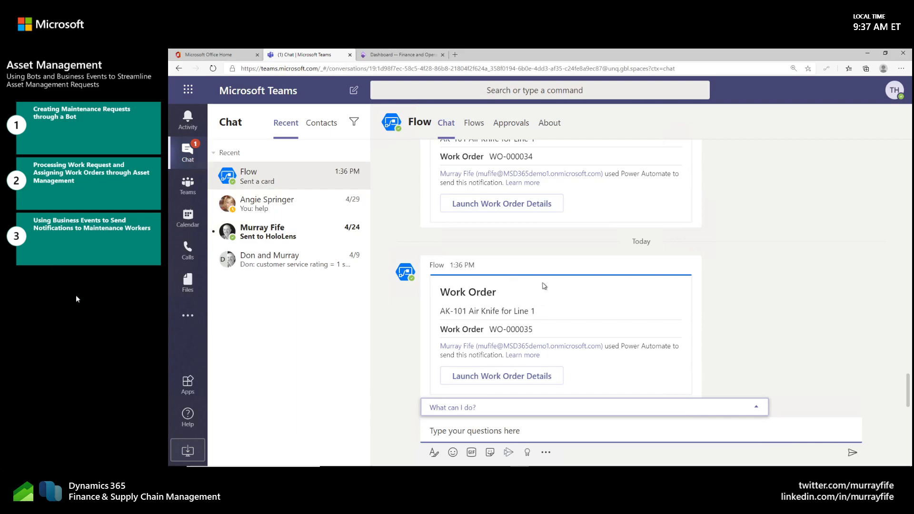
{"action": "left_click", "coordinate": [894, 90]}
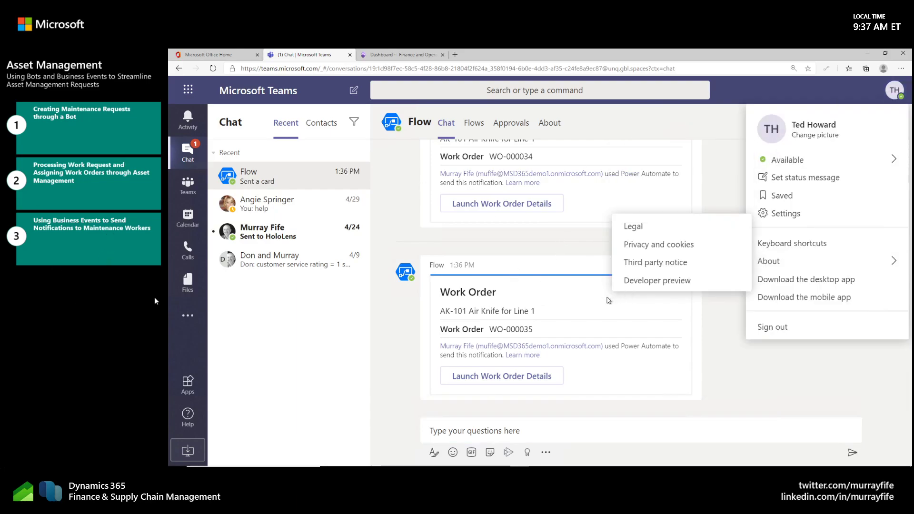
{"action": "left_click", "coordinate": [554, 314]}
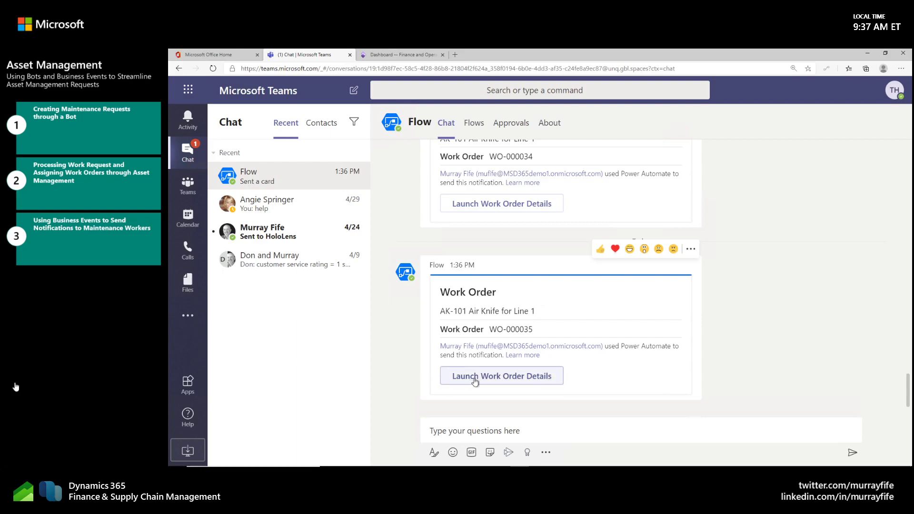
Step: Launch the work order details from today's Flow card for AK-101, view the work order's lines, and return to the Teams chat
{"action": "left_click", "coordinate": [505, 379]}
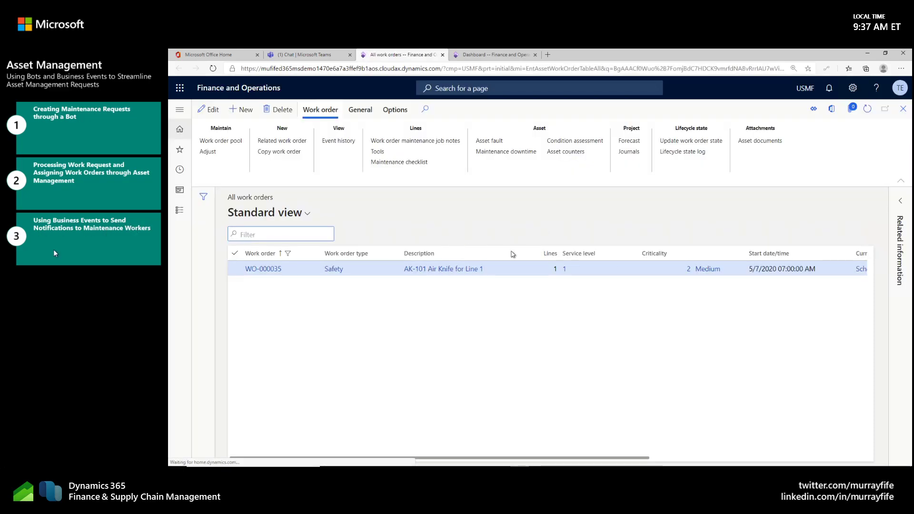
{"action": "left_click", "coordinate": [275, 269]}
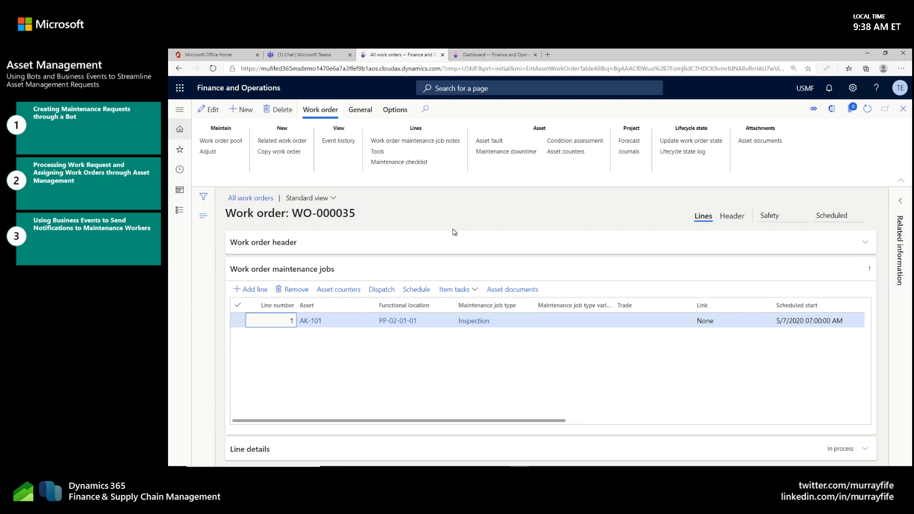
{"action": "left_click", "coordinate": [307, 56]}
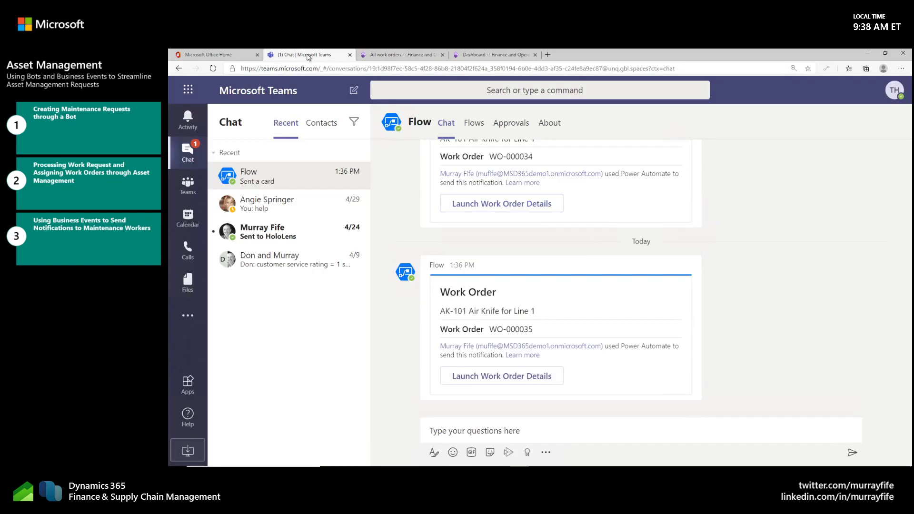